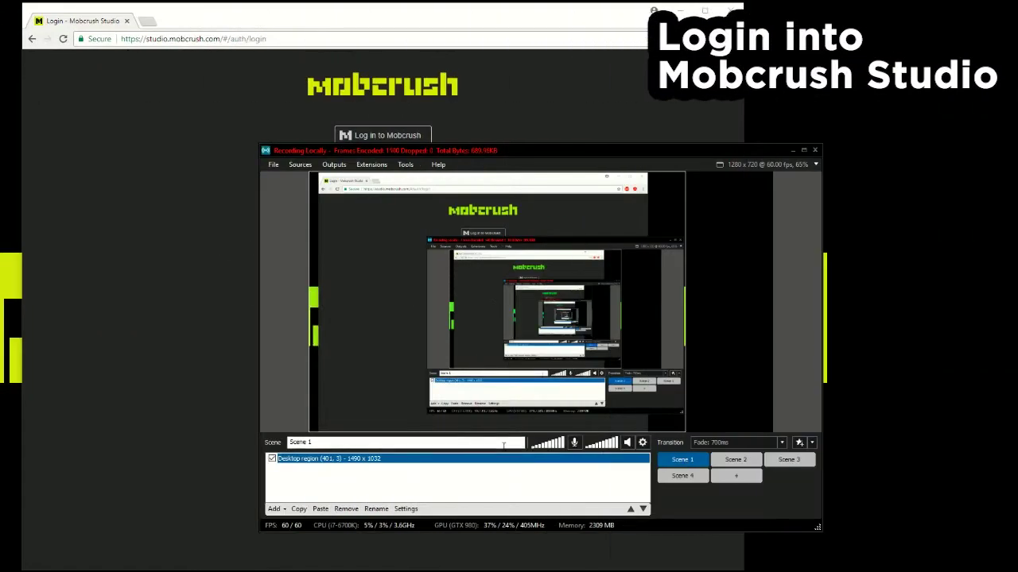
Step: Sign in to Mobcrush Studio with a Mobcrush account, entering the username and password
click(189, 265)
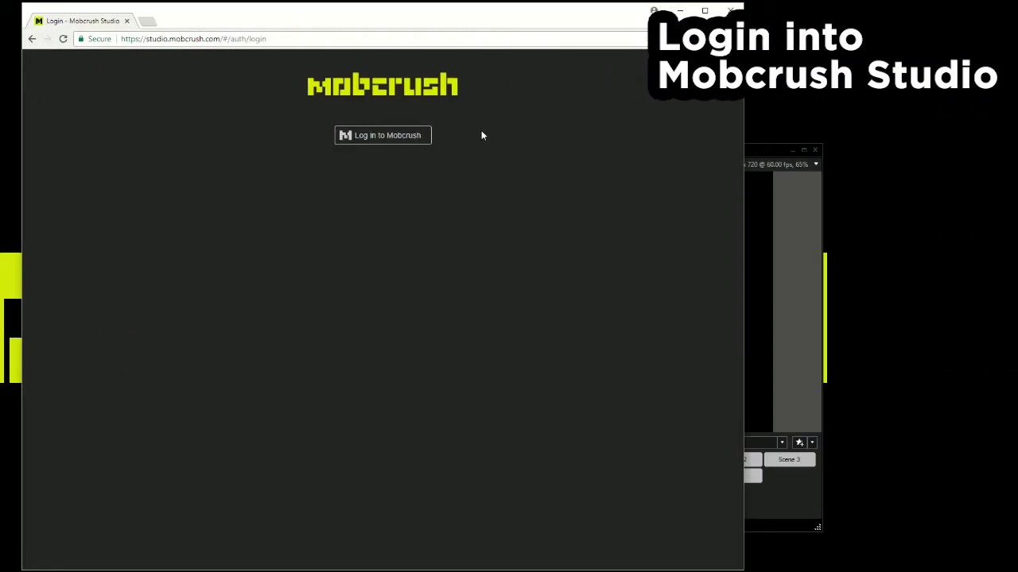
click(393, 137)
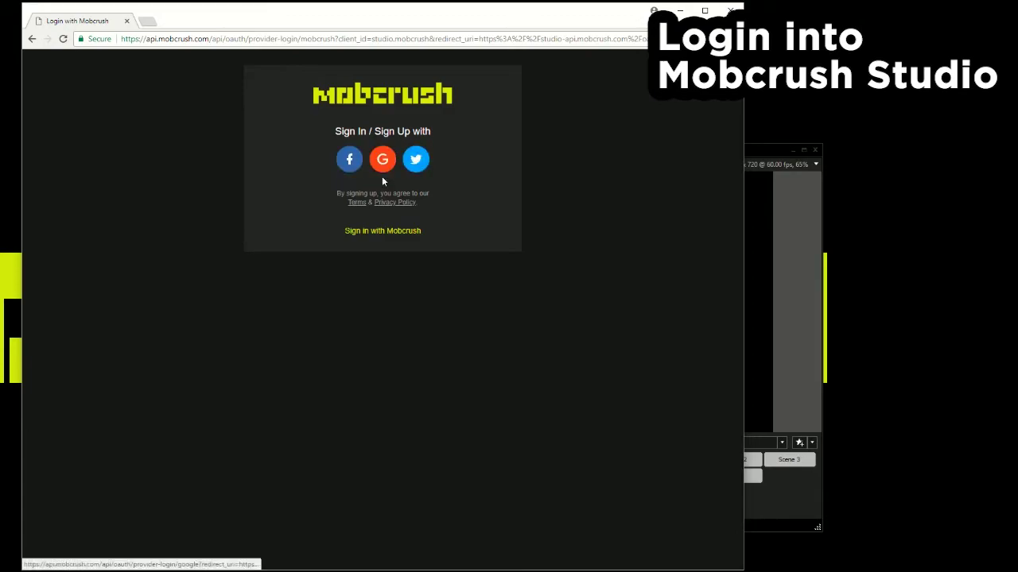
click(405, 231)
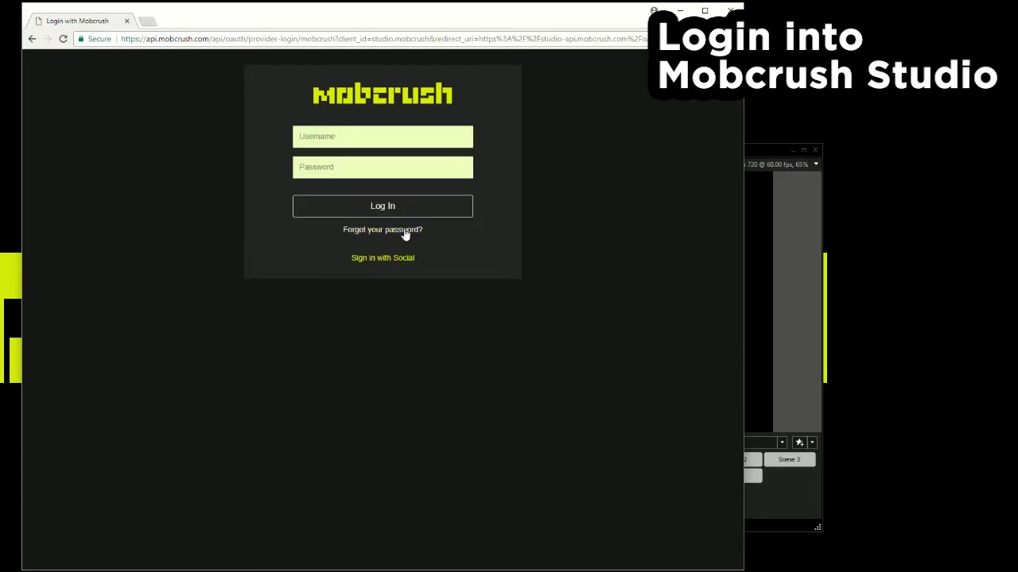
click(365, 136)
text(zyfe)
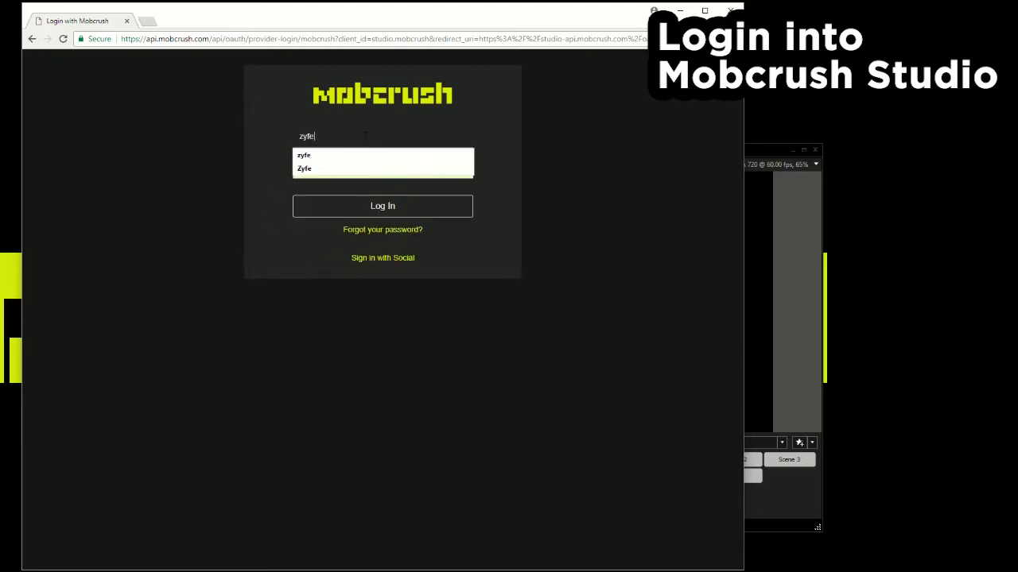
click(325, 169)
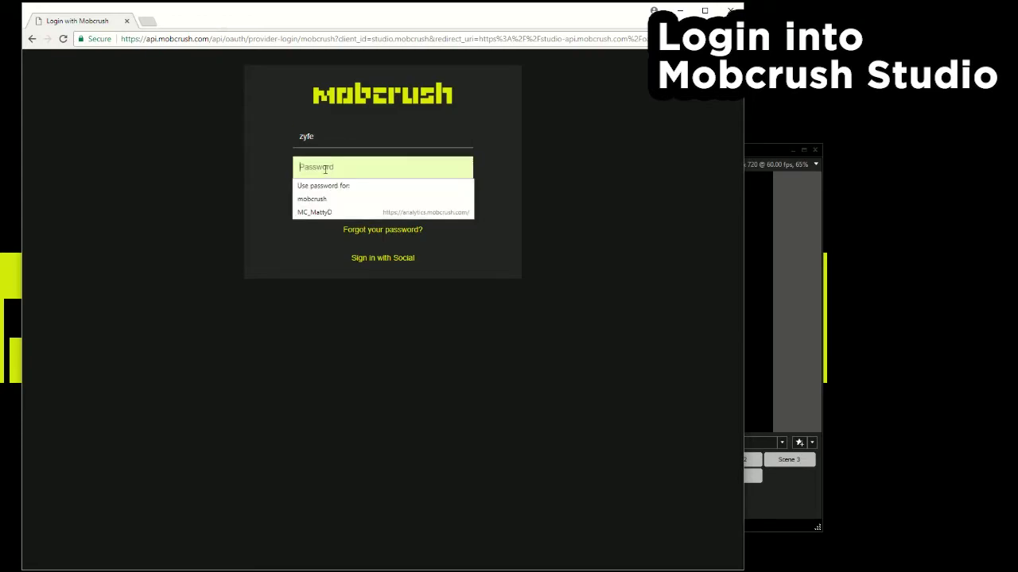
text(********)
key(Return)
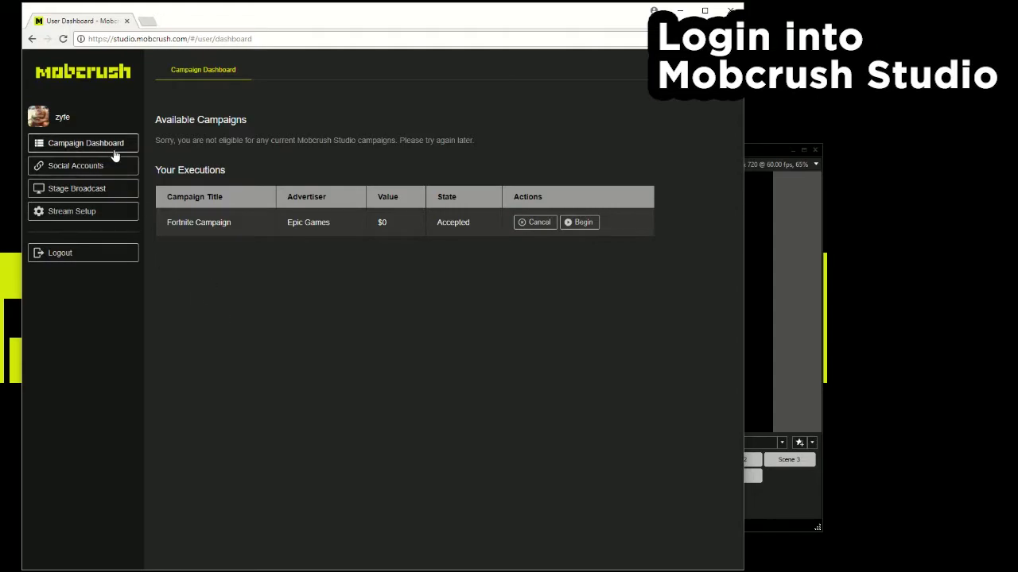
click(101, 172)
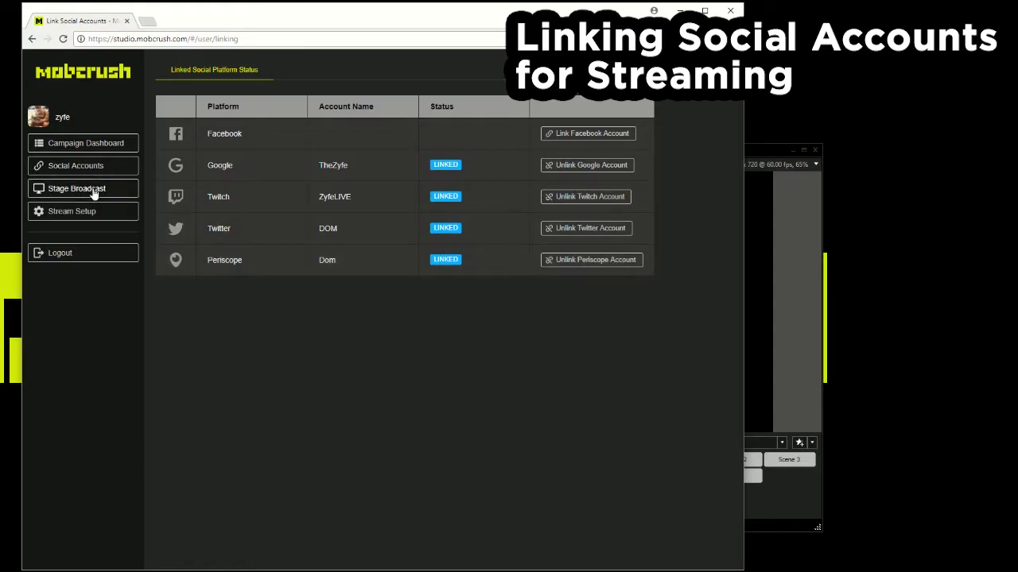
click(119, 189)
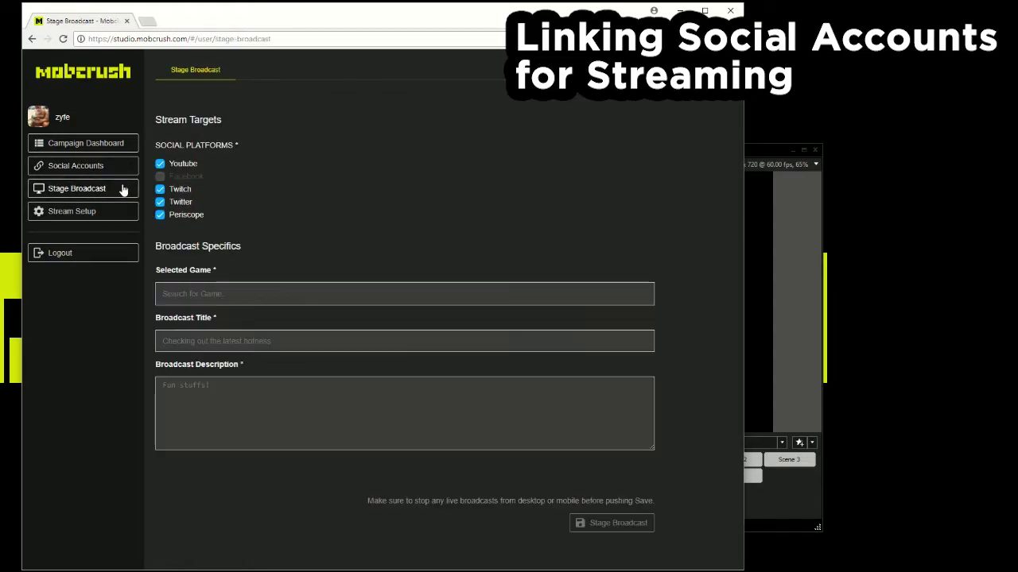
click(133, 143)
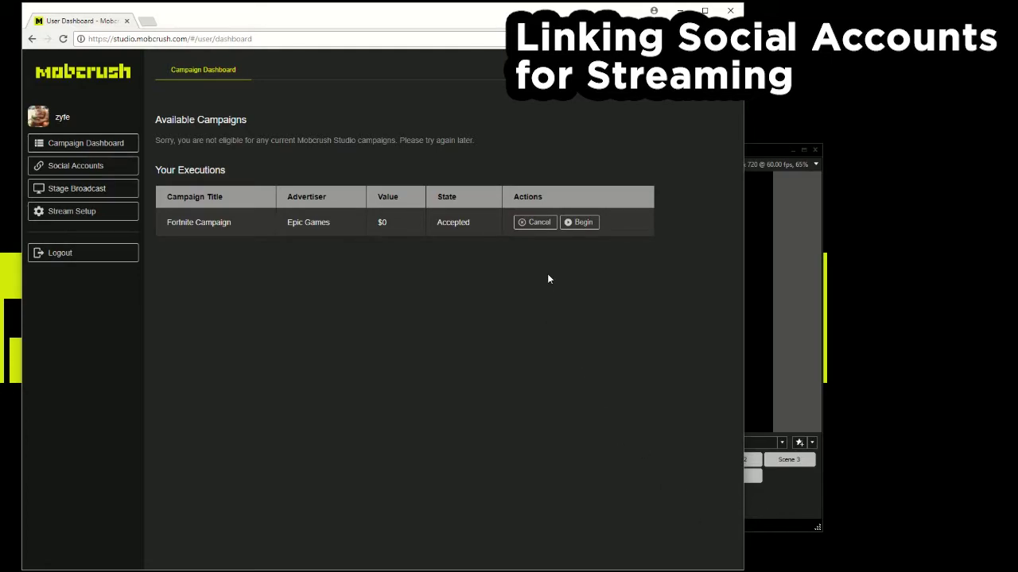
Step: Begin the Fortnite Campaign setup, keeping YouTube and Twitch checked as stream targets
click(583, 223)
click(181, 206)
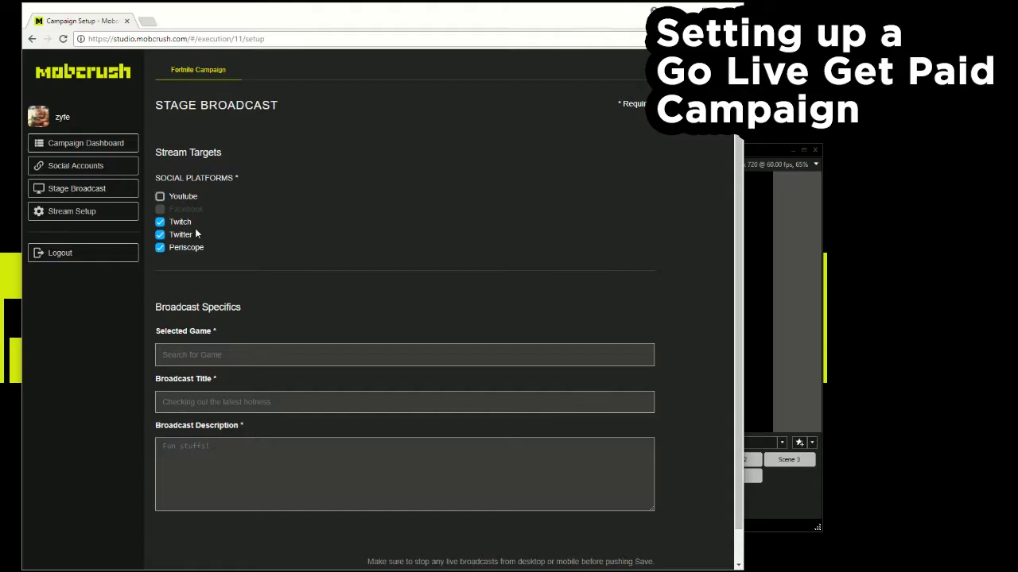
click(183, 226)
click(192, 206)
click(185, 227)
scroll(305, 213, down, 1)
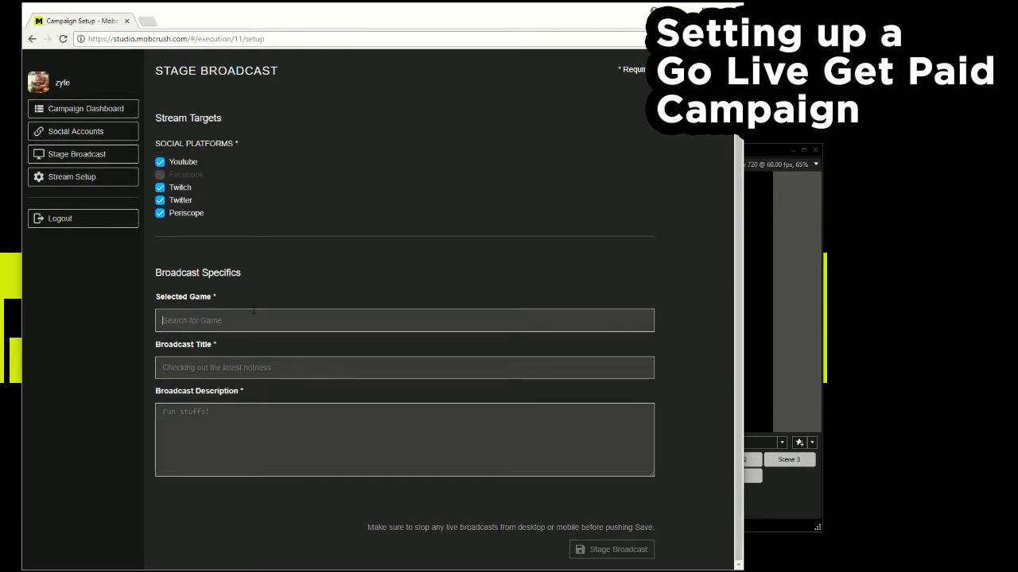
Step: Choose Fortnite as the game, with broadcast title 'Title' and description 'Description'
text(For)
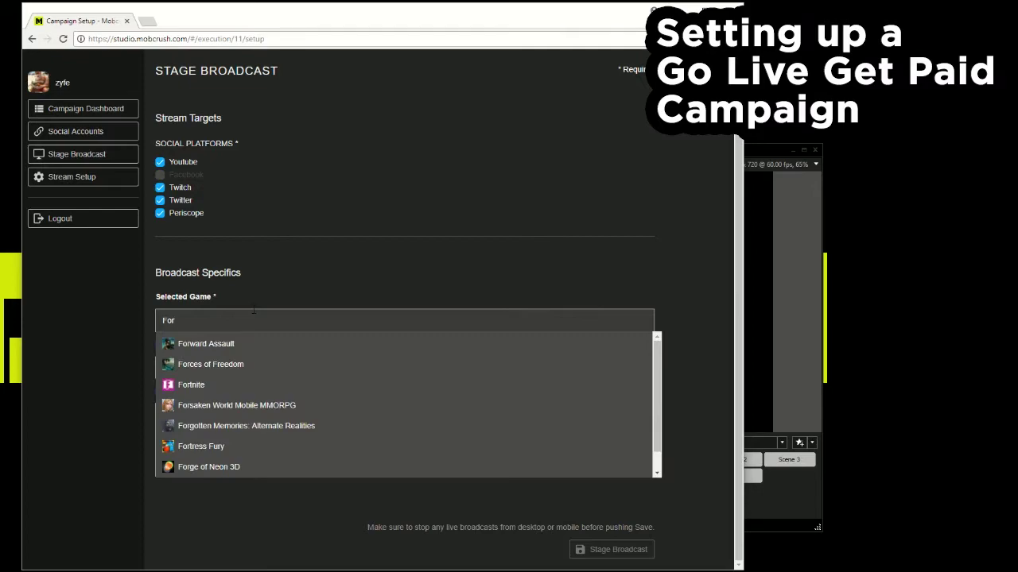
text(t)
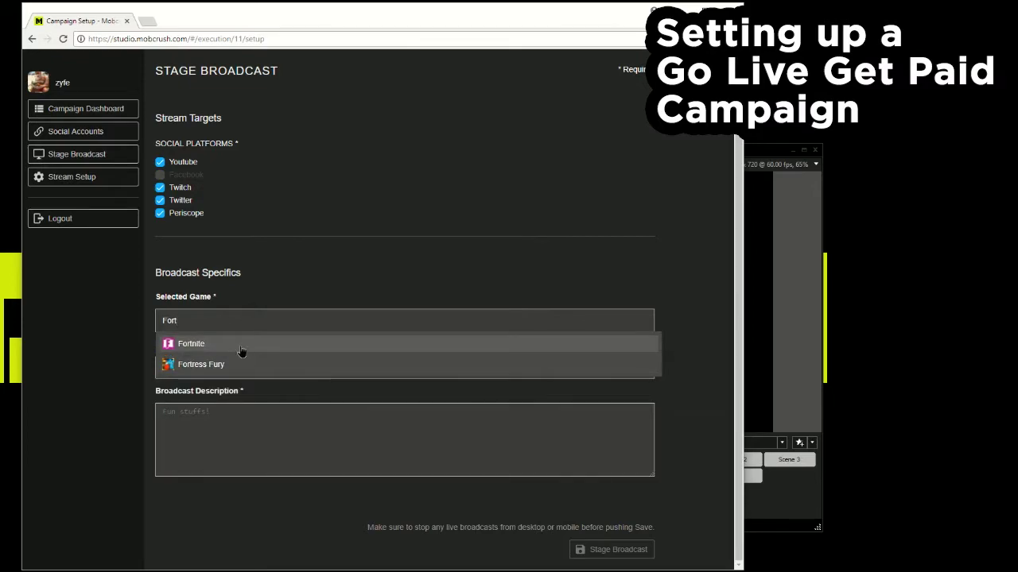
click(241, 351)
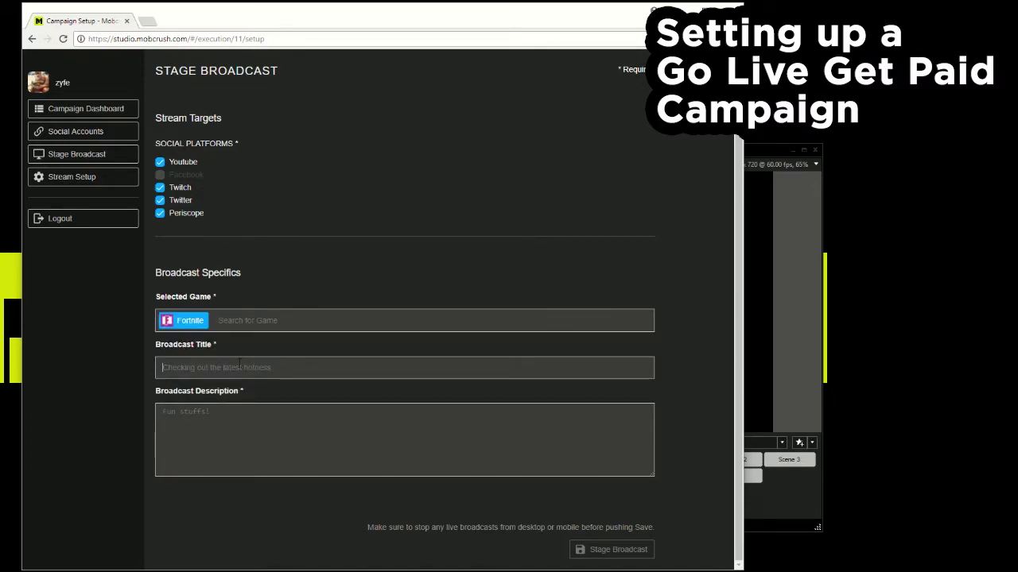
click(238, 367)
text(Title)
click(332, 443)
text(Desc)
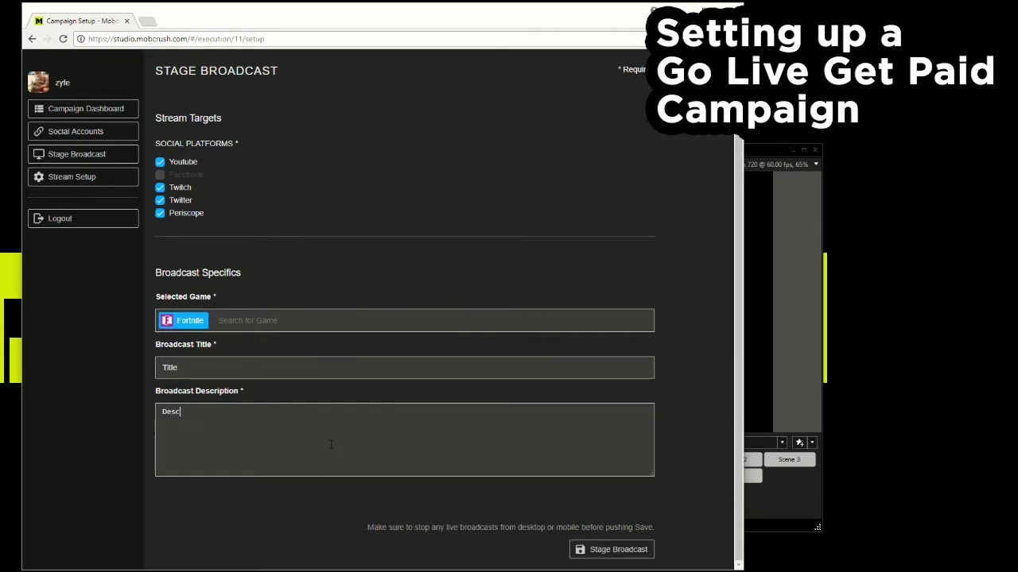
text(ription)
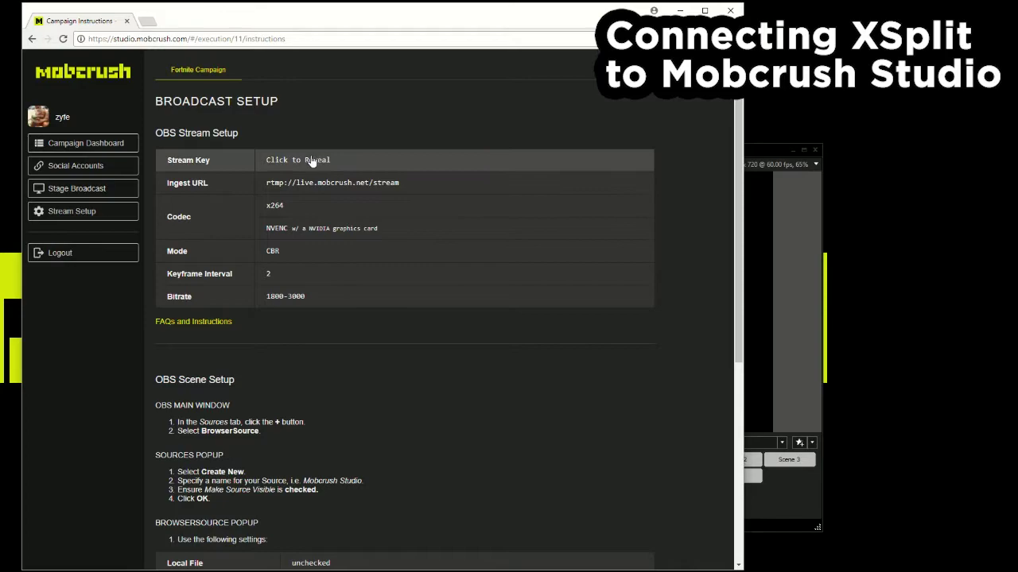
Step: Copy the Mobcrush ingest URL and open XSplit's Custom RTMP - Mobcrush output settings
triple_click(331, 183)
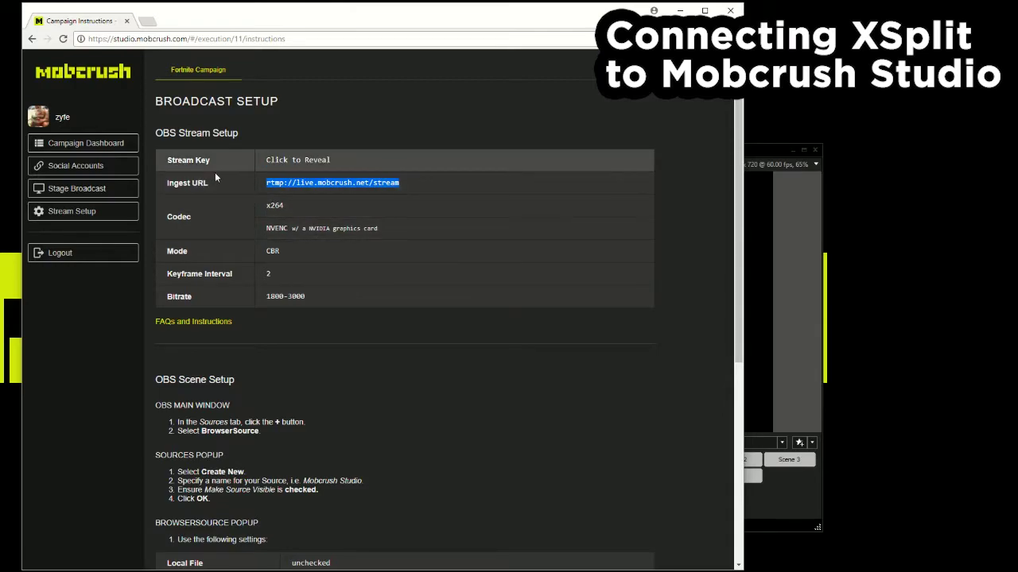
click(773, 506)
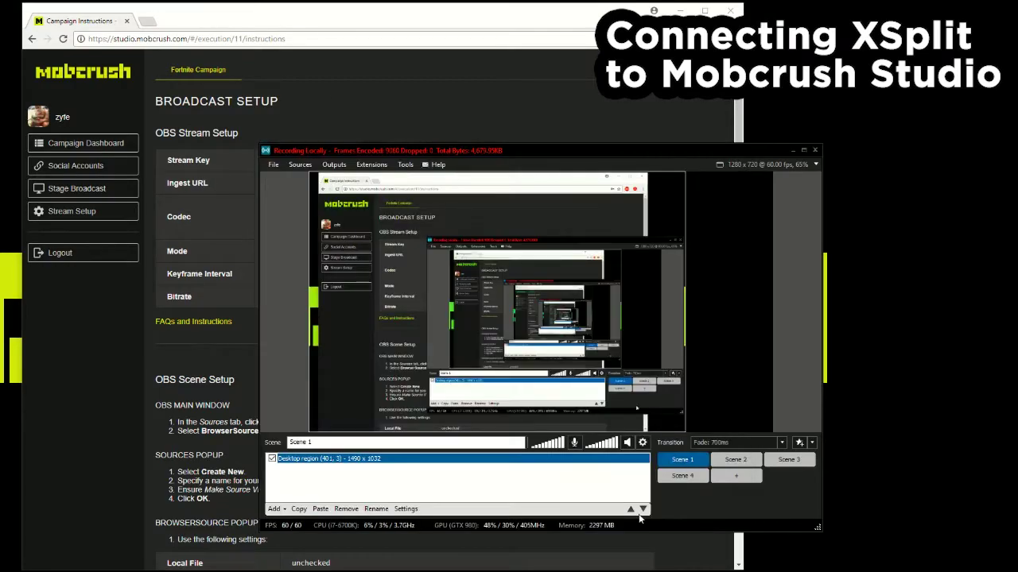
click(340, 167)
click(344, 167)
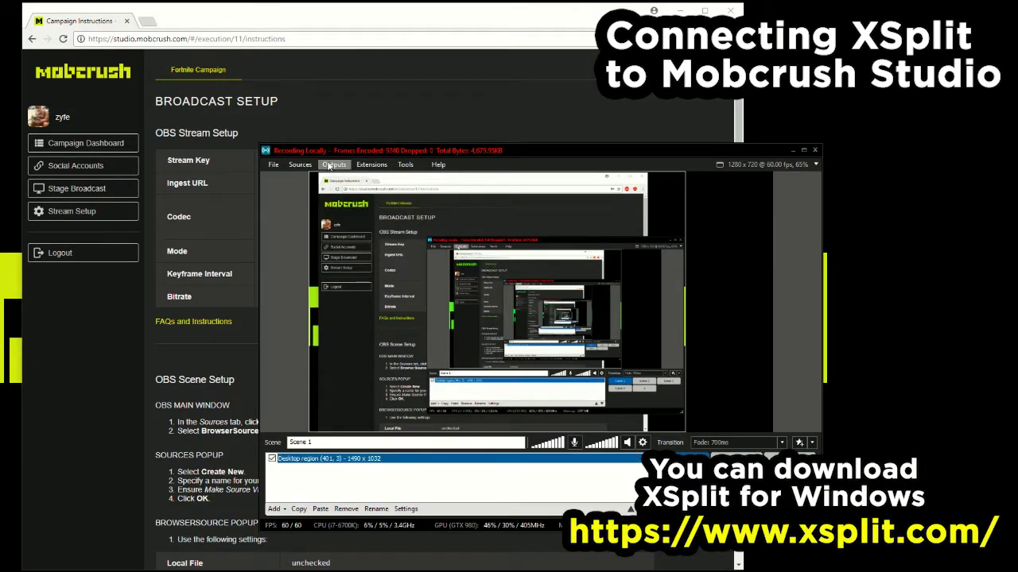
click(345, 167)
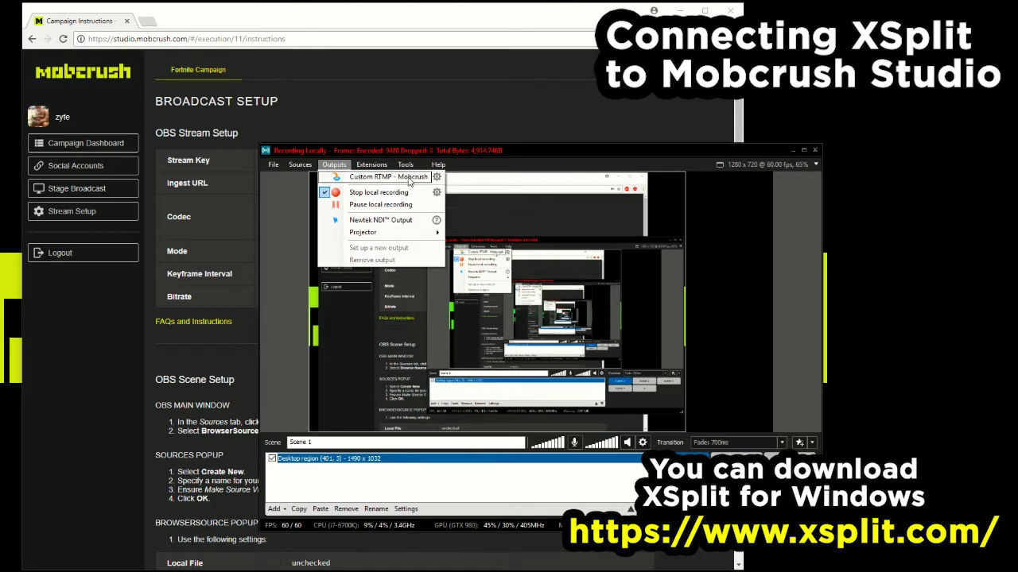
click(419, 179)
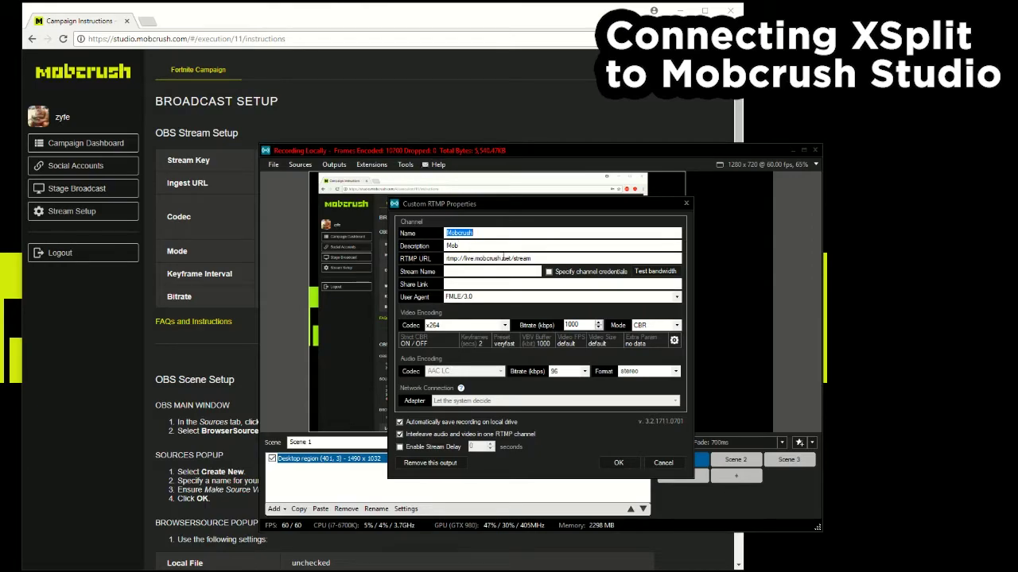
Step: Keep RTMP URL rtmp://live.mobcrush.net/stream, enter the stream key as Stream Name, and save
triple_click(503, 256)
click(502, 258)
triple_click(500, 258)
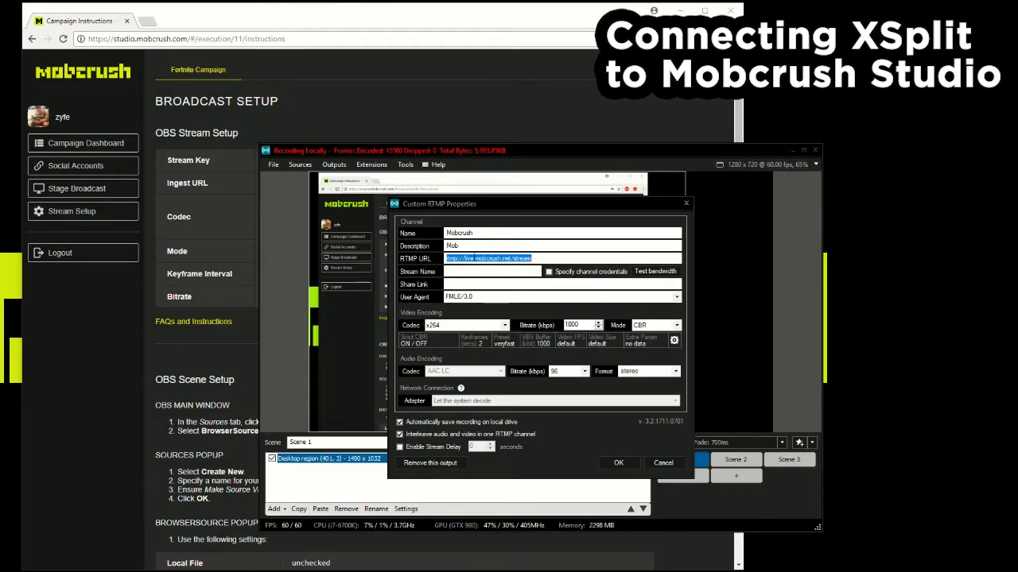
click(475, 259)
key(End)
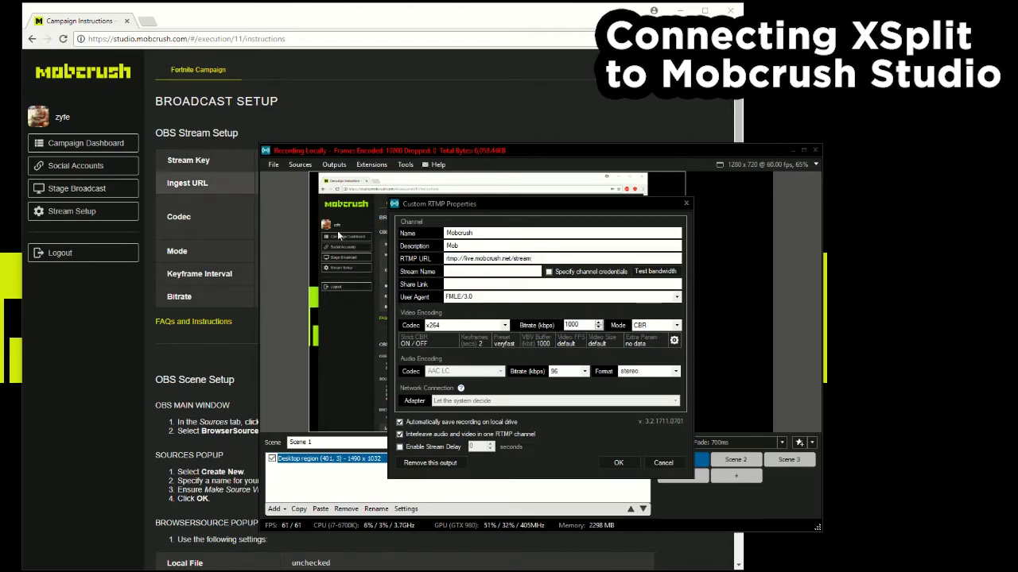
click(498, 272)
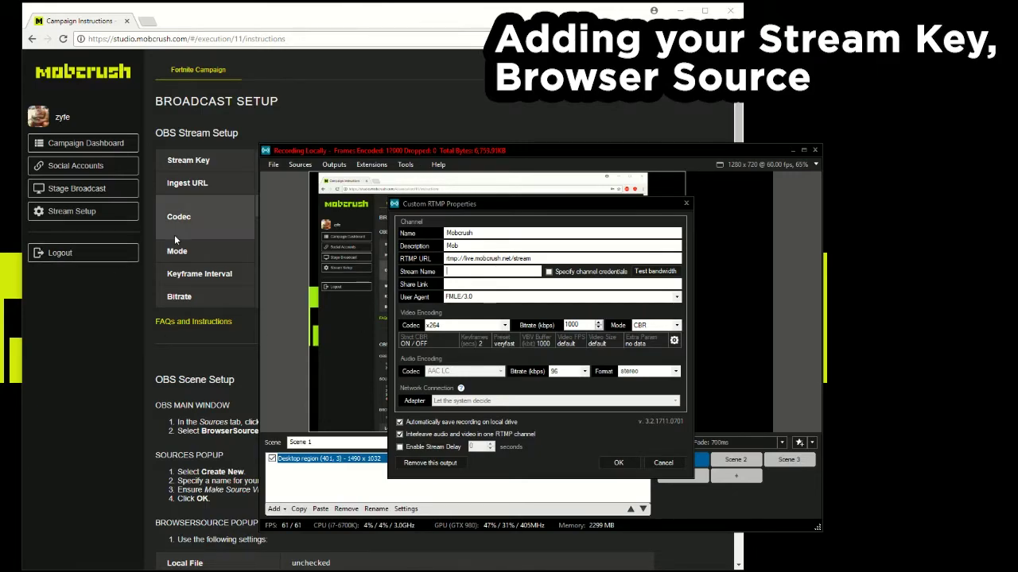
click(124, 300)
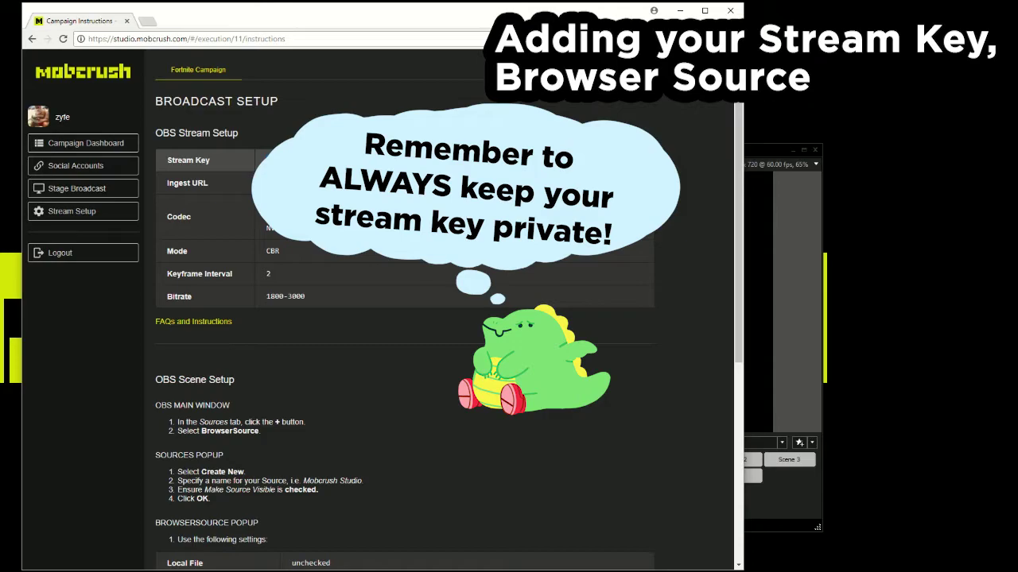
click(795, 392)
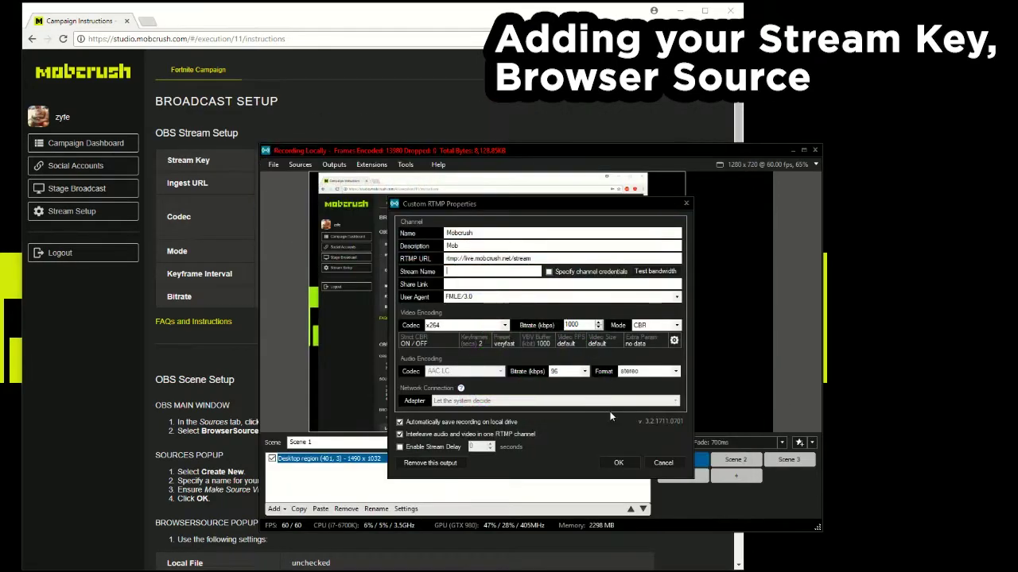
click(618, 464)
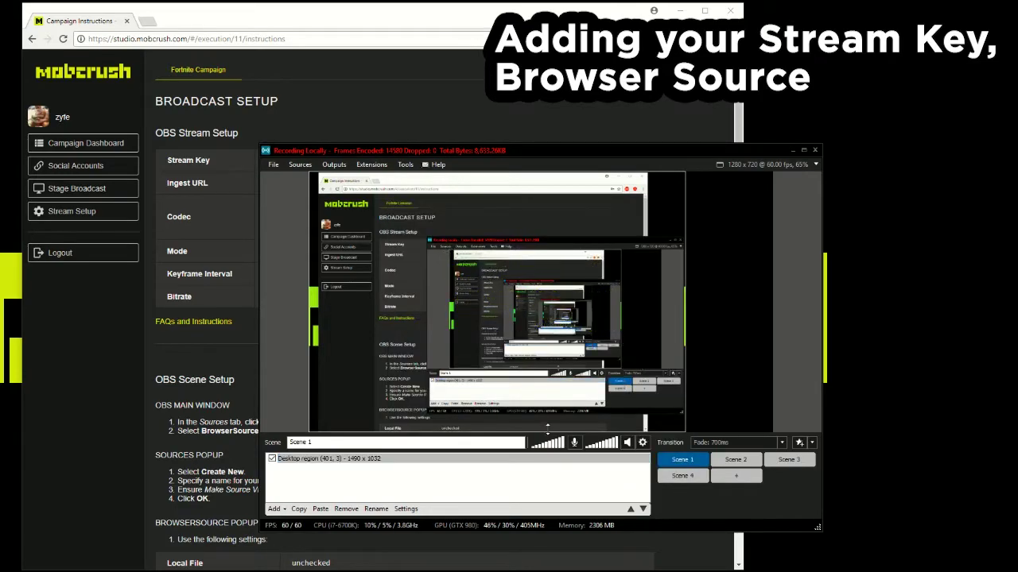
Step: Scroll the campaign instructions to the browser source settings: 1280 × 720 at 60 FPS
click(489, 460)
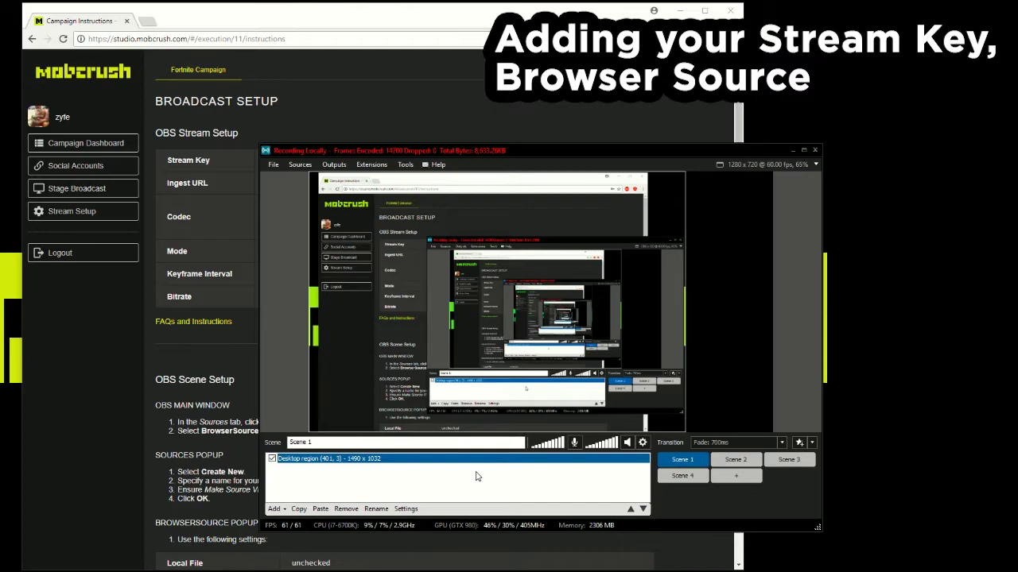
click(111, 320)
scroll(275, 295, down, 4)
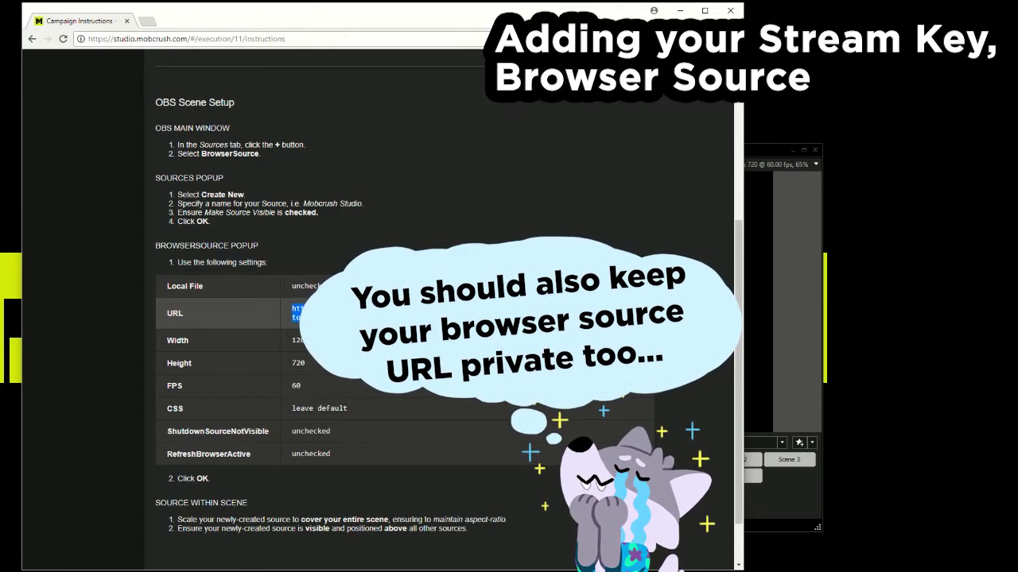
Step: Add a webpage source to Scene 1 using the Mobcrush overlay page URL
click(796, 357)
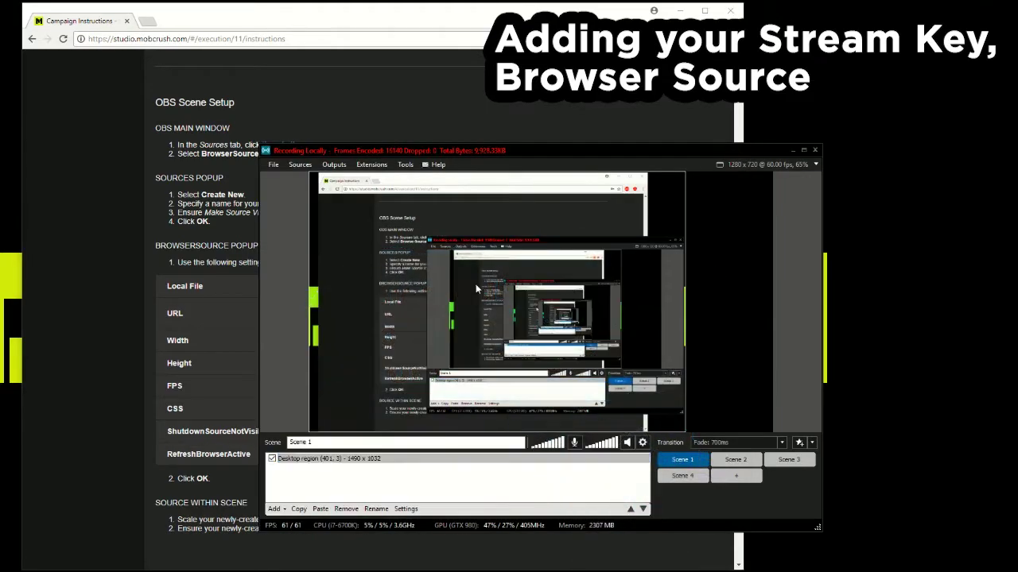
click(302, 460)
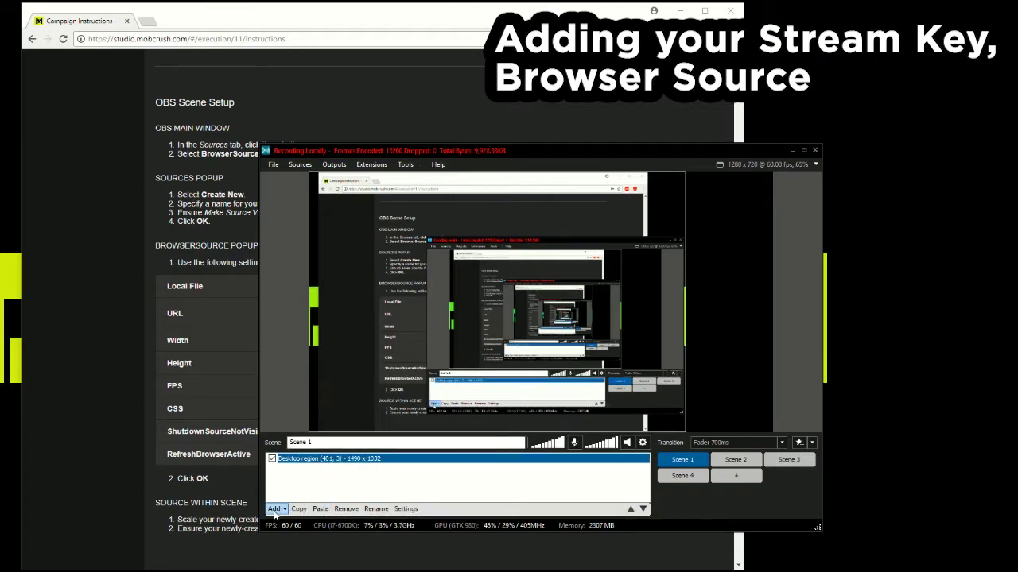
click(274, 509)
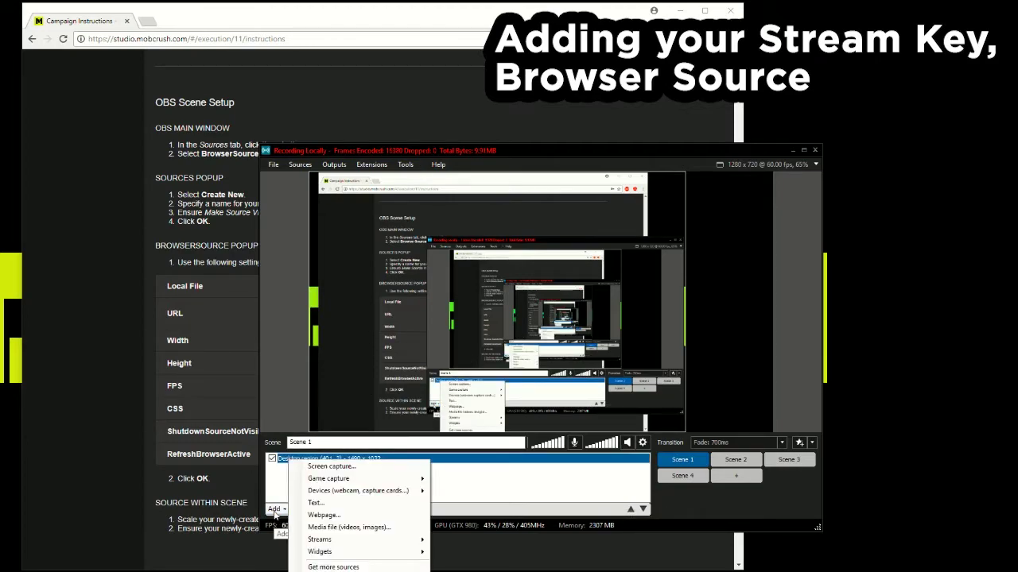
click(347, 515)
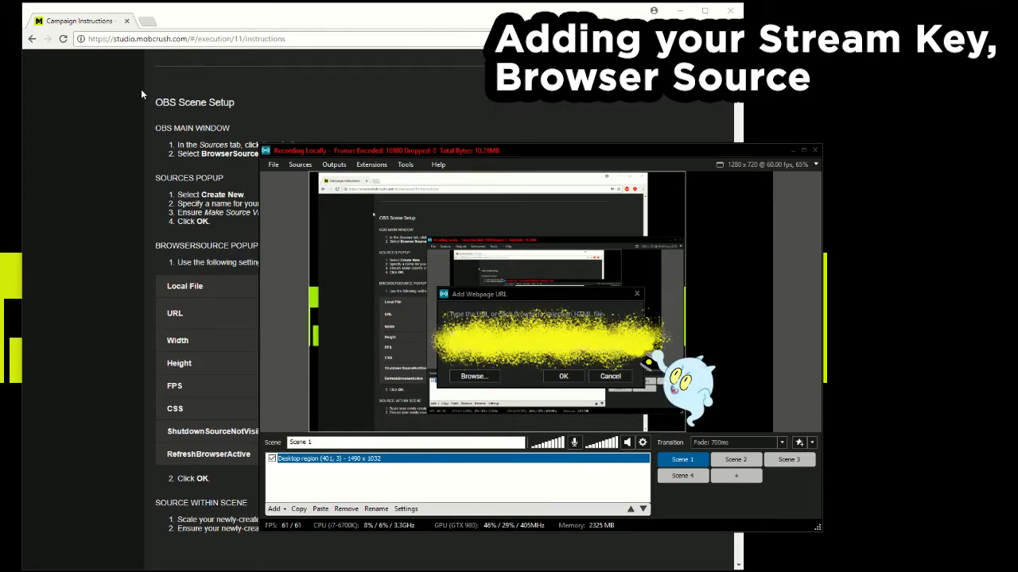
click(563, 376)
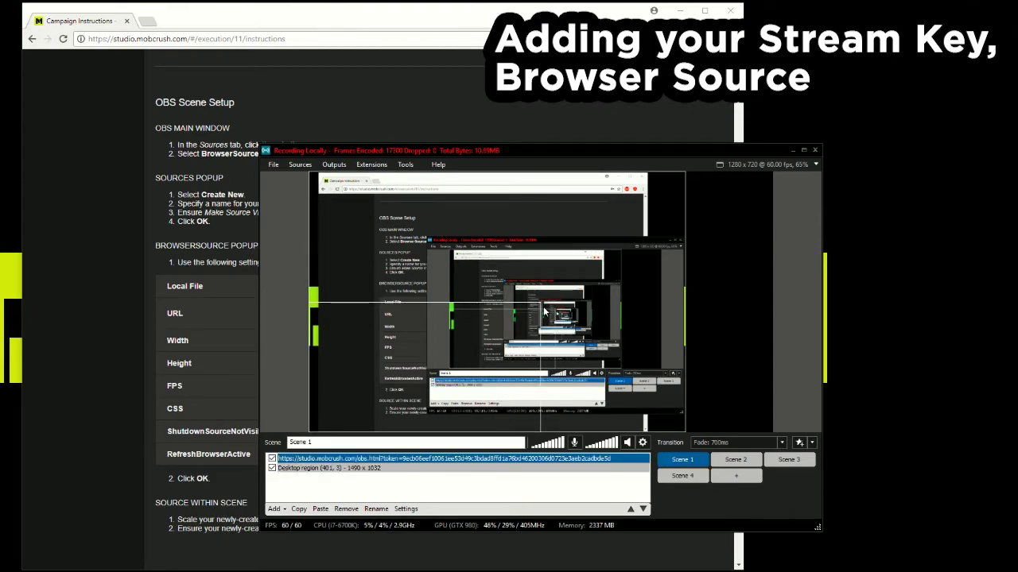
Step: Enlarge the overlay source in the preview, then scroll further down the campaign instructions
drag(541, 303, 770, 173)
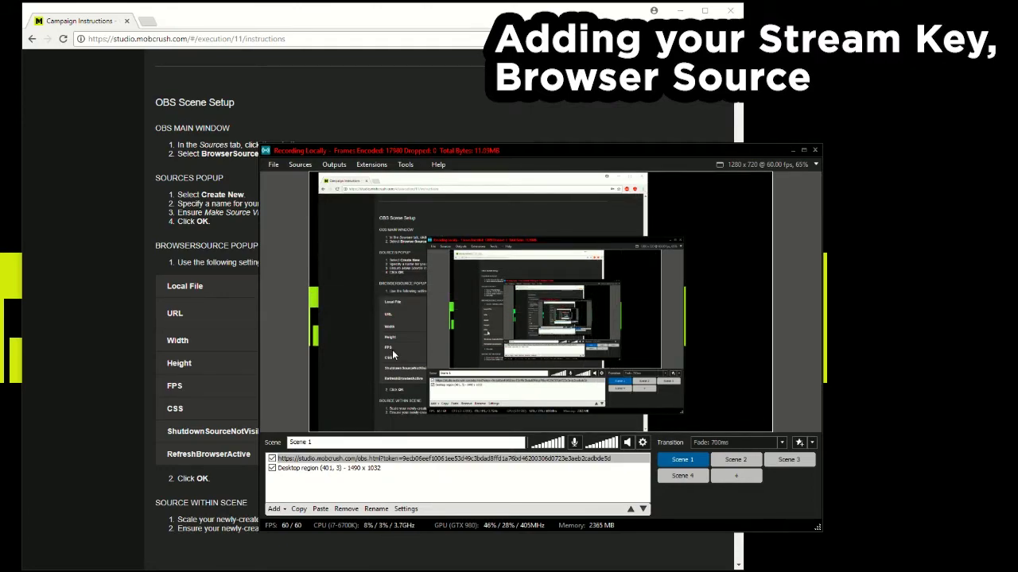
click(130, 298)
scroll(349, 326, down, 2)
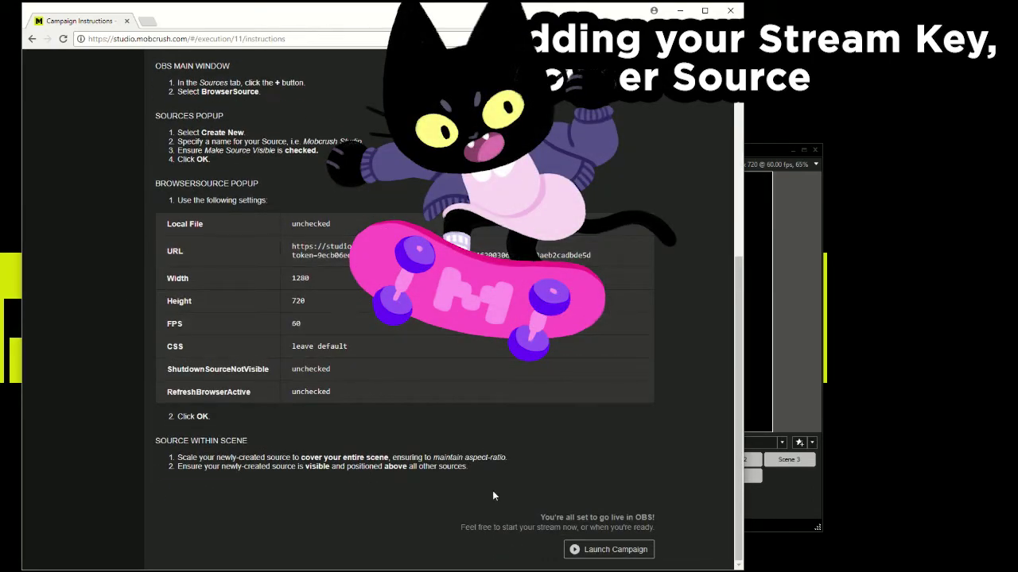
Step: Launch the Fortnite campaign with preloaded assets, show the INTRO lower-third banner, then hide it
click(604, 550)
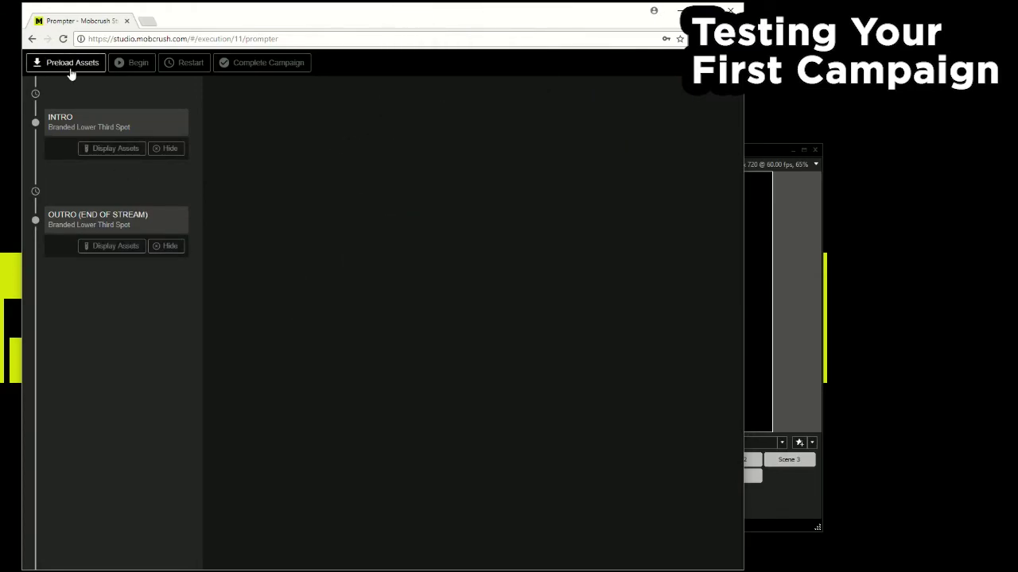
click(70, 72)
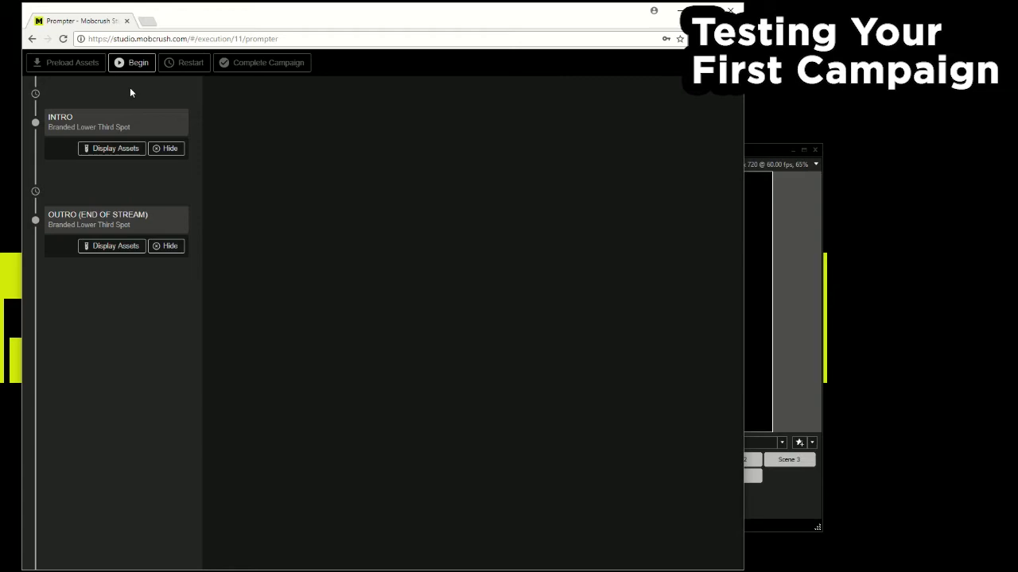
click(112, 148)
click(809, 308)
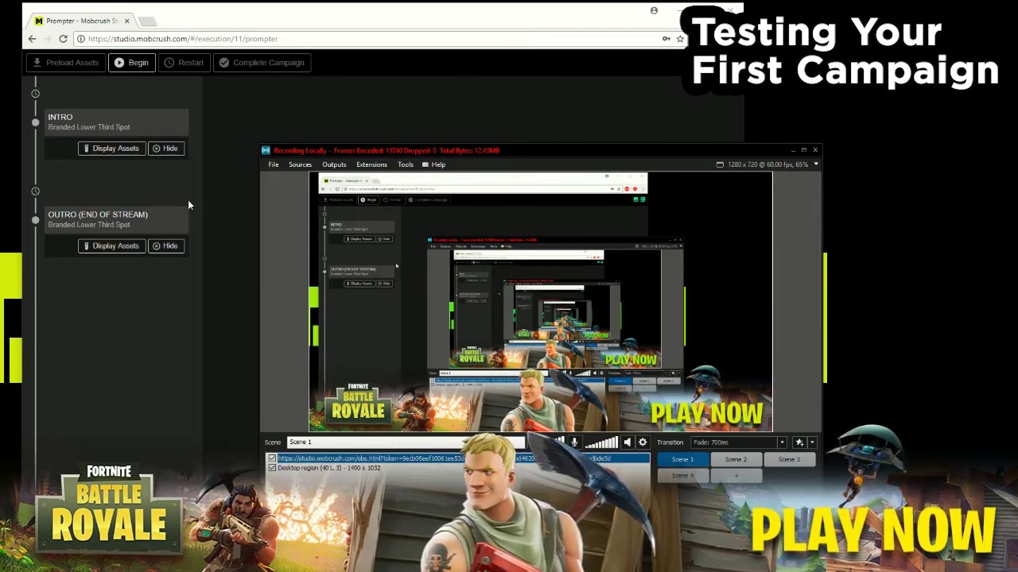
click(210, 182)
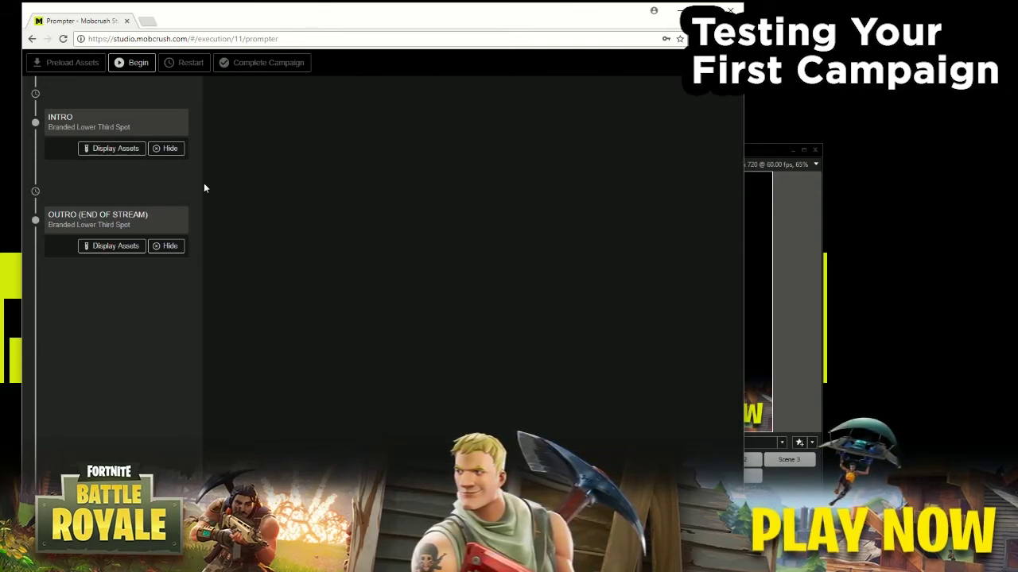
click(168, 149)
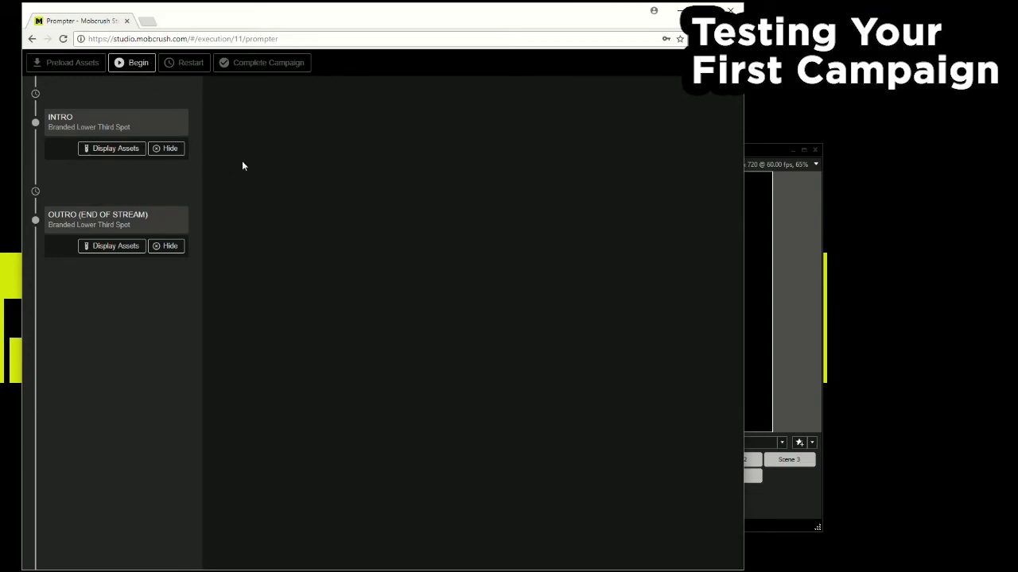
Step: Bring XSplit forward and list its outputs to find Custom RTMP - Mobcrush
click(795, 380)
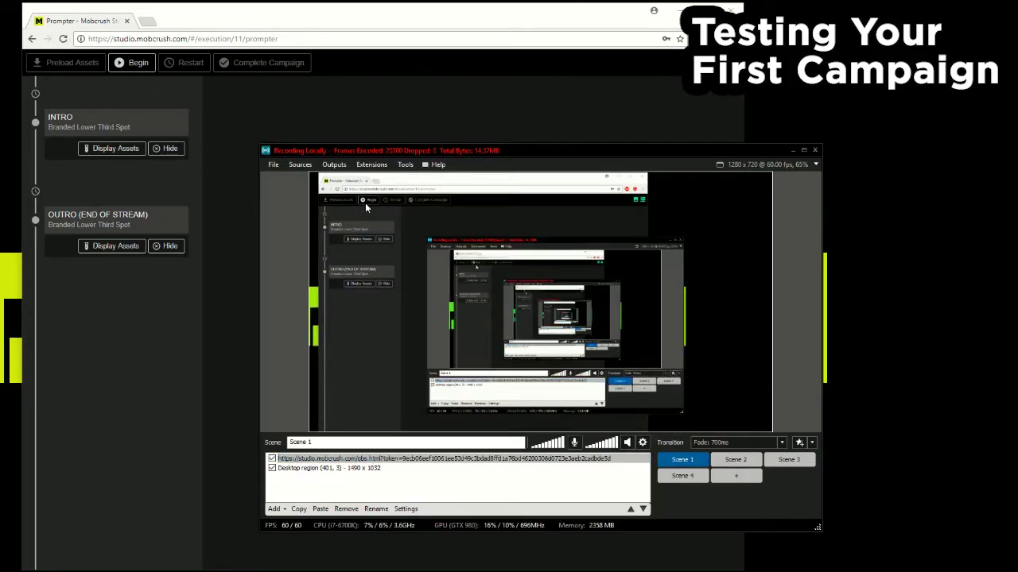
click(334, 165)
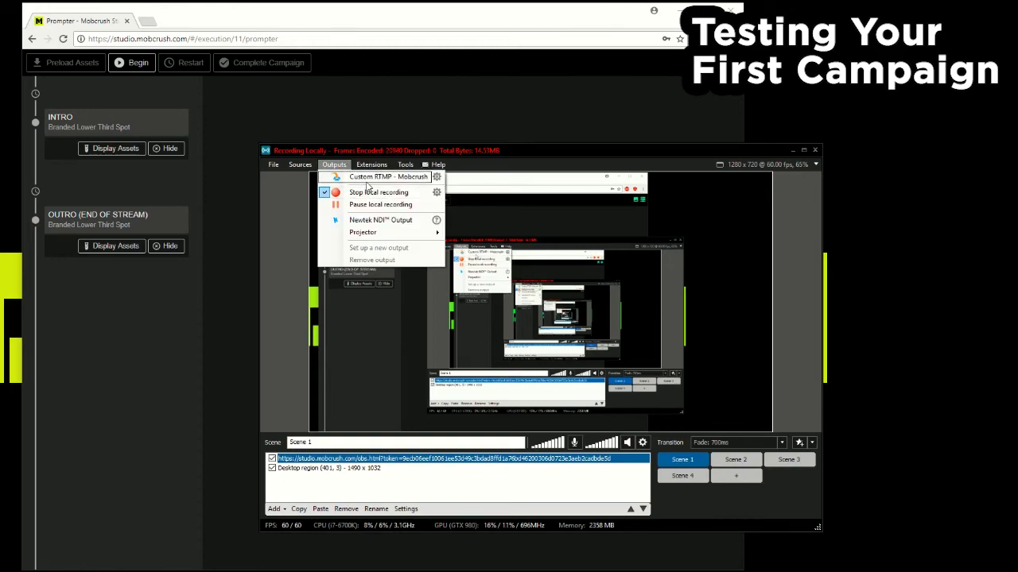